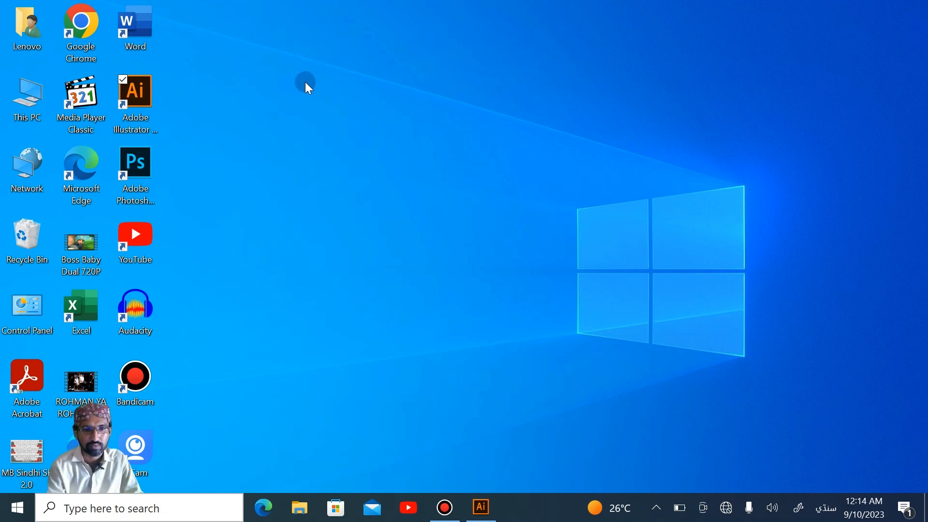
Step: Bring the running Illustrator window with Untitled-1 back to the front
click(152, 96)
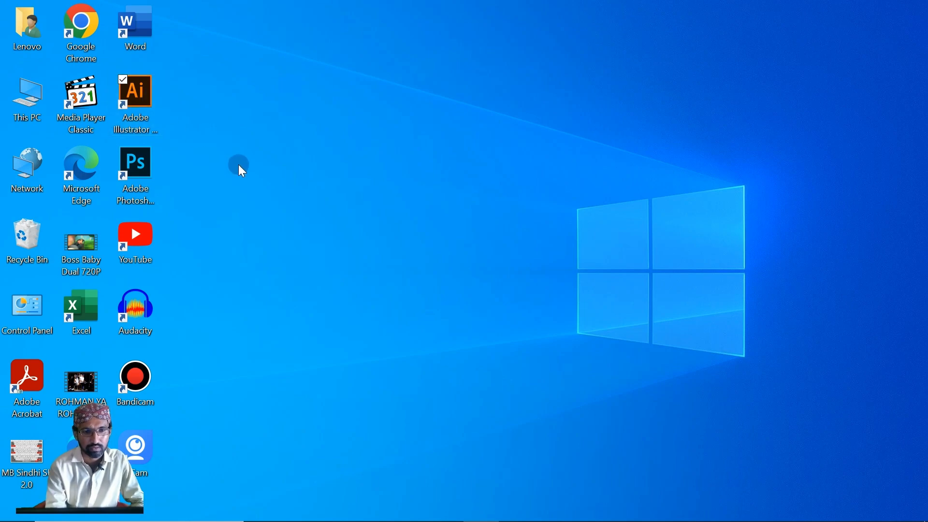
mouse_move(517, 514)
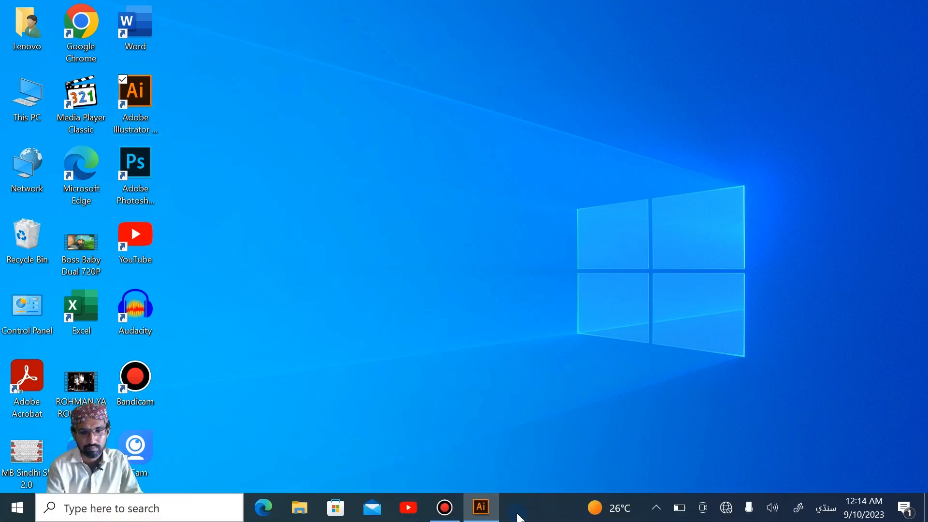
click(481, 507)
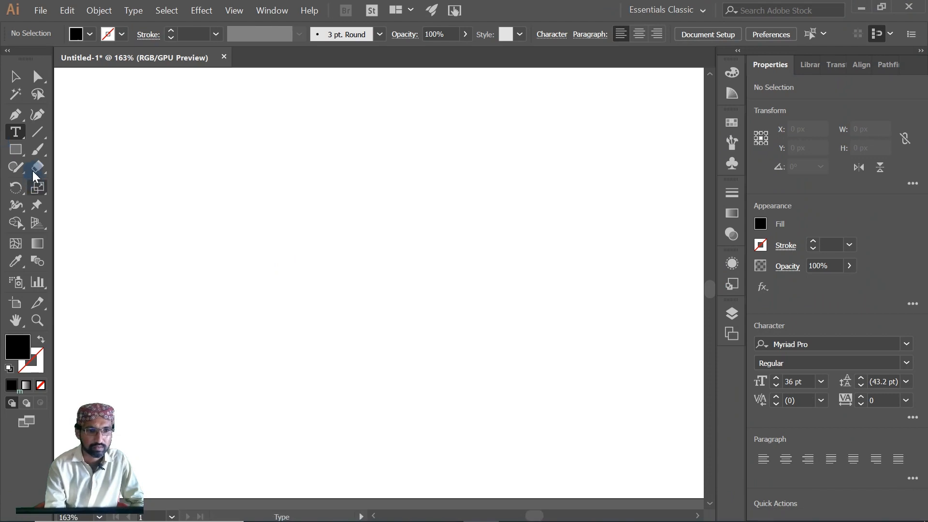
Step: Replace the Lorem ipsum placeholder with 'محمد شامل', then erase it entirely
click(110, 146)
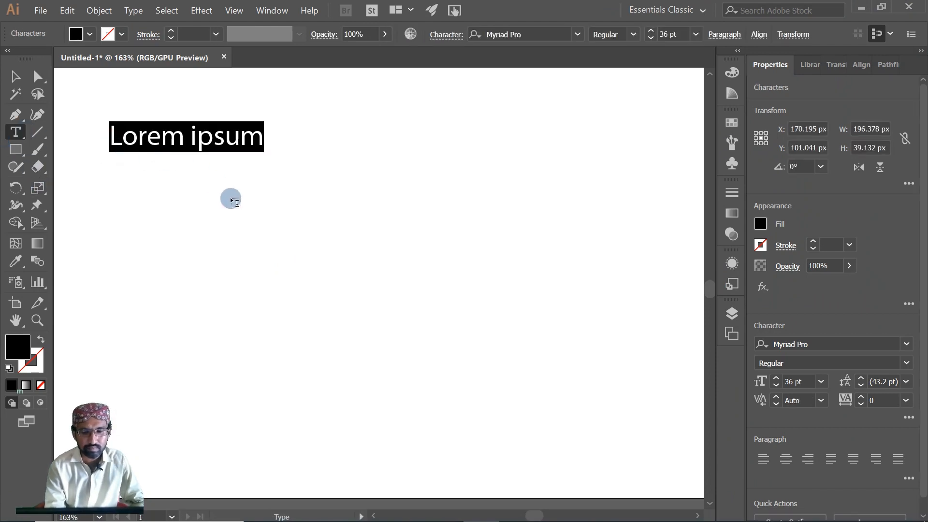
key(BackSpace)
text(م)
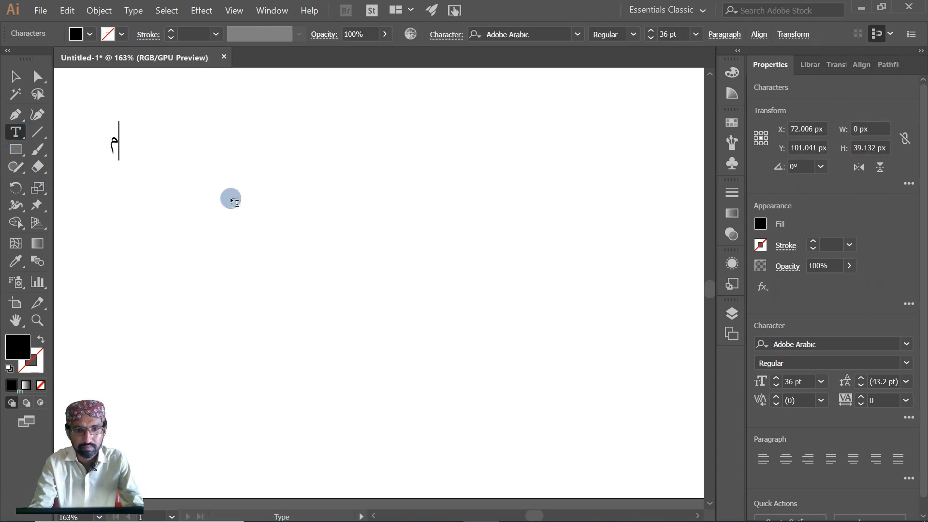
text(حمد)
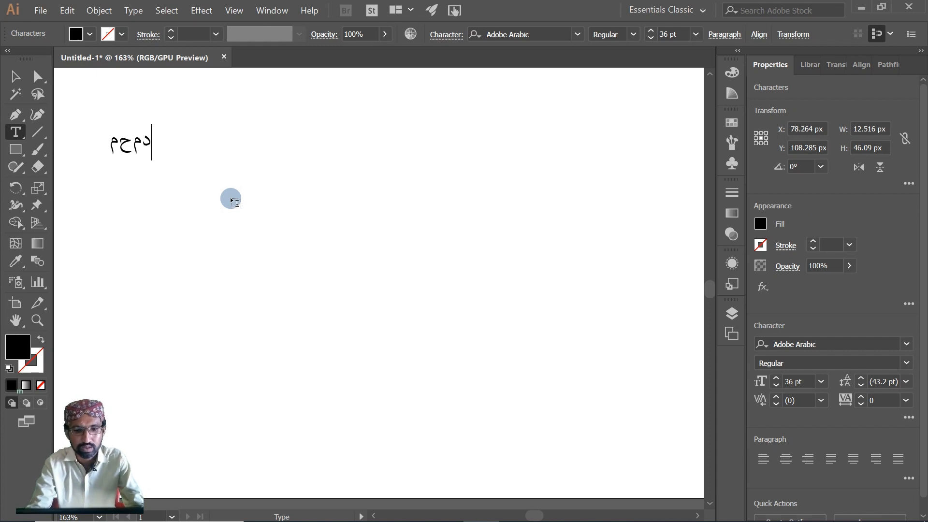
text( شامل)
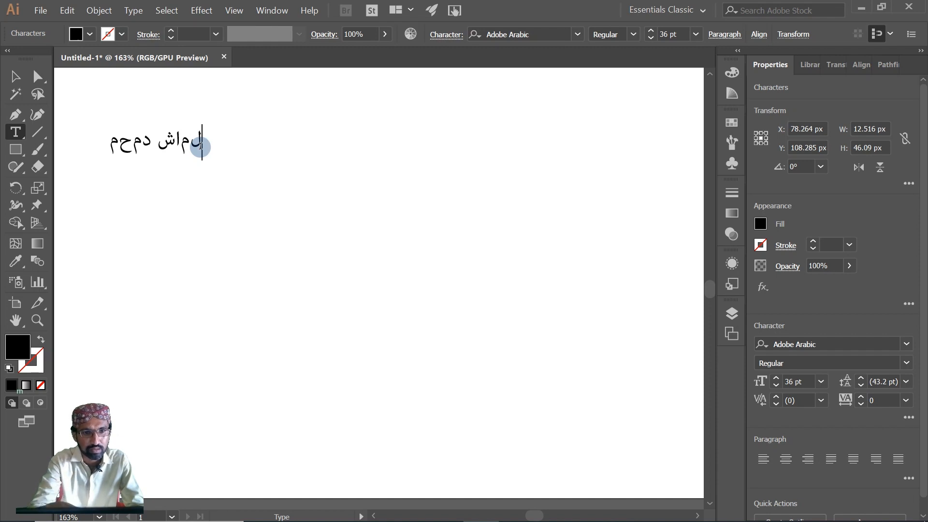
key(BackSpace)
key(BackSpace)
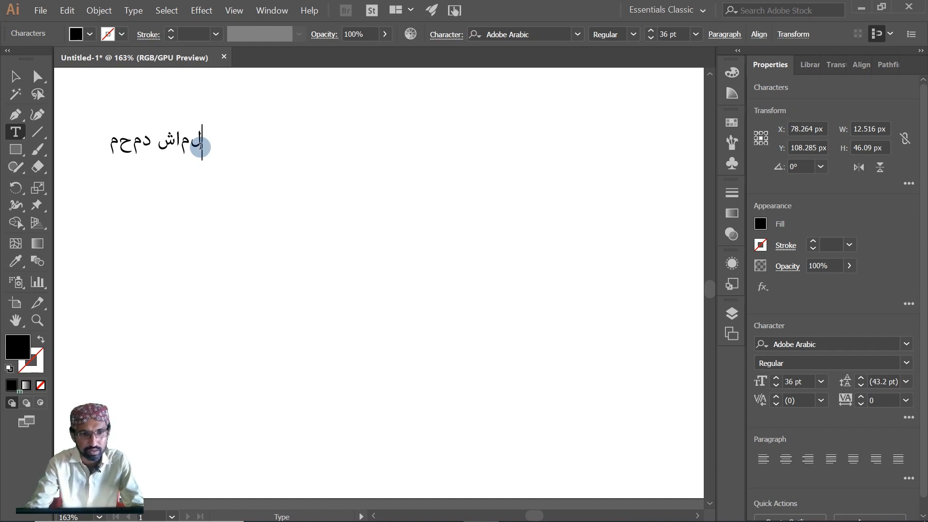
key(BackSpace)
key(BackSpace)
key(BackSpace)
key(BackSpace)
key(BackSpace)
key(BackSpace)
key(BackSpace)
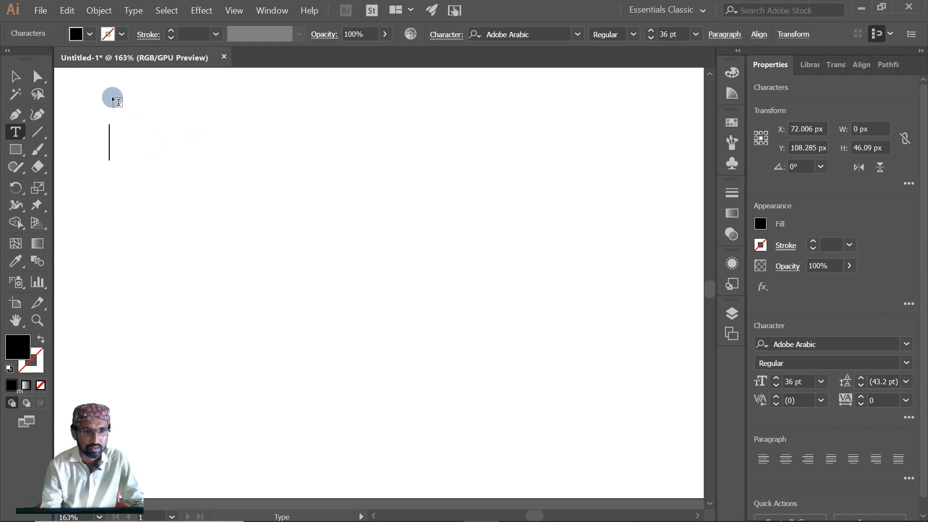
Step: In Type preferences, swap East Asian options for Indic options, then test-type 'محمد' and delete it
click(65, 9)
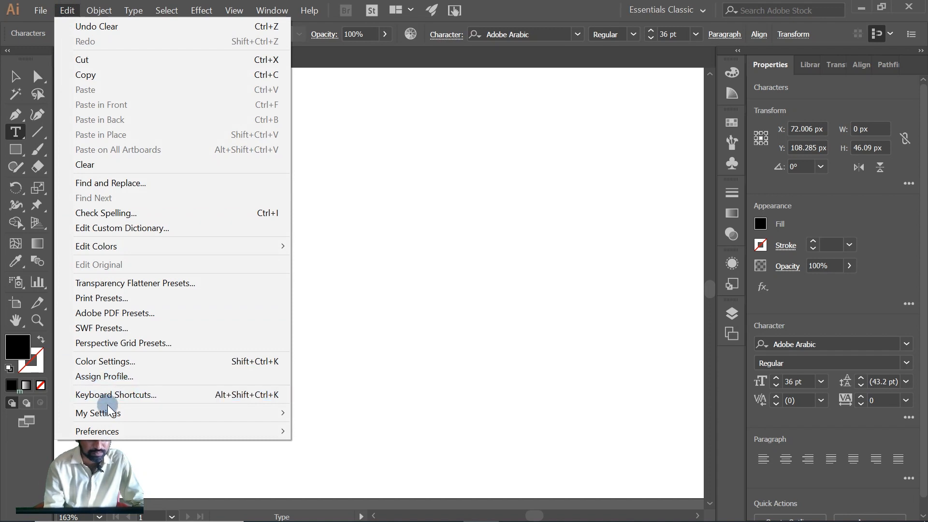
mouse_move(112, 431)
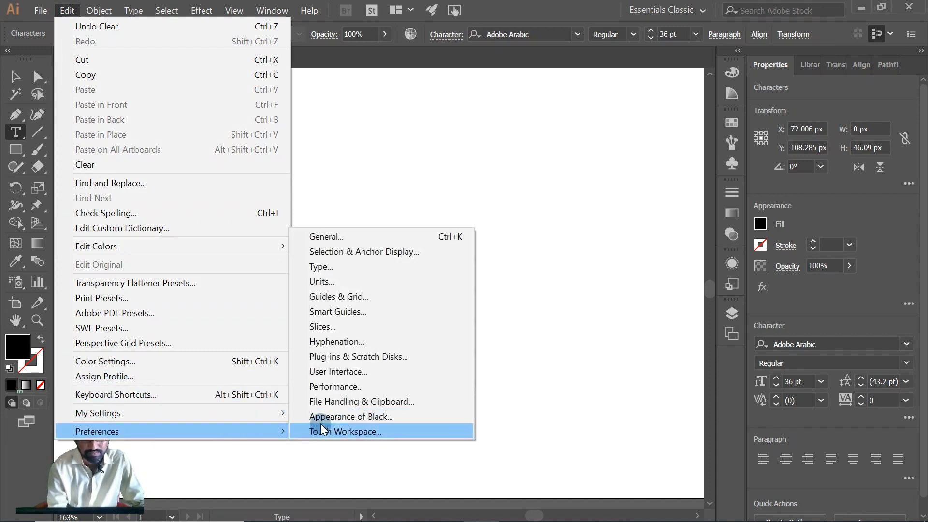
click(332, 269)
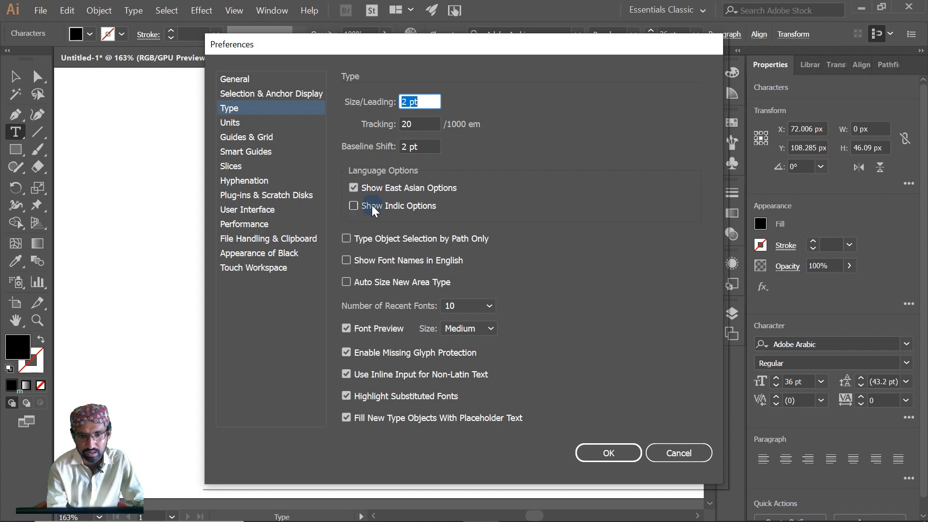
click(352, 207)
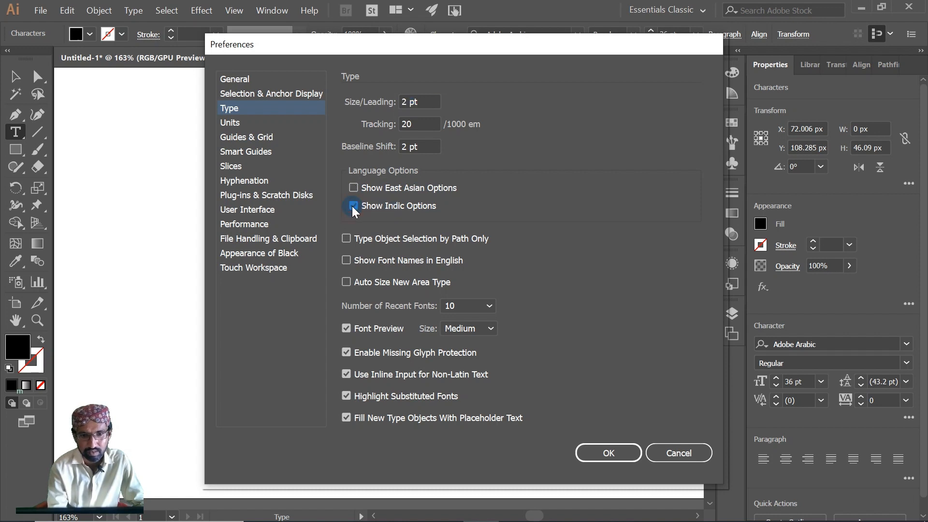
click(614, 452)
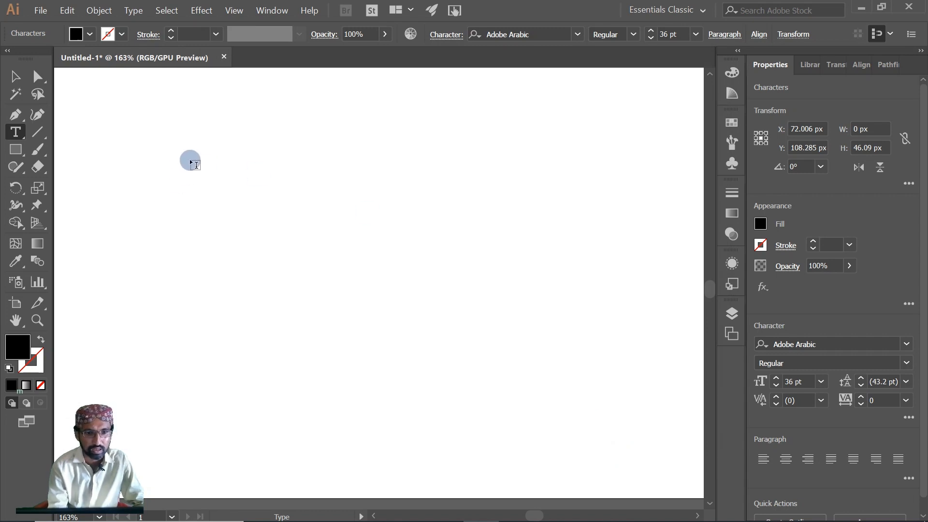
text(م)
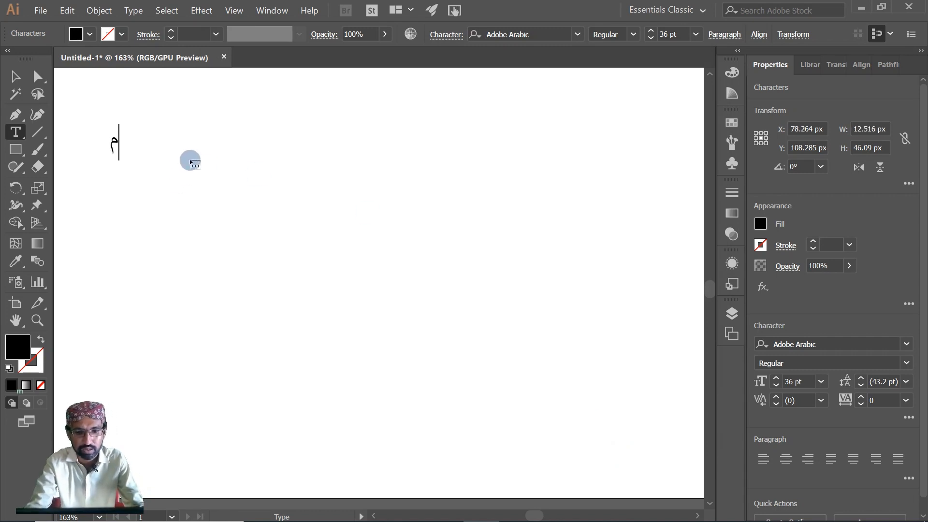
text(حمد)
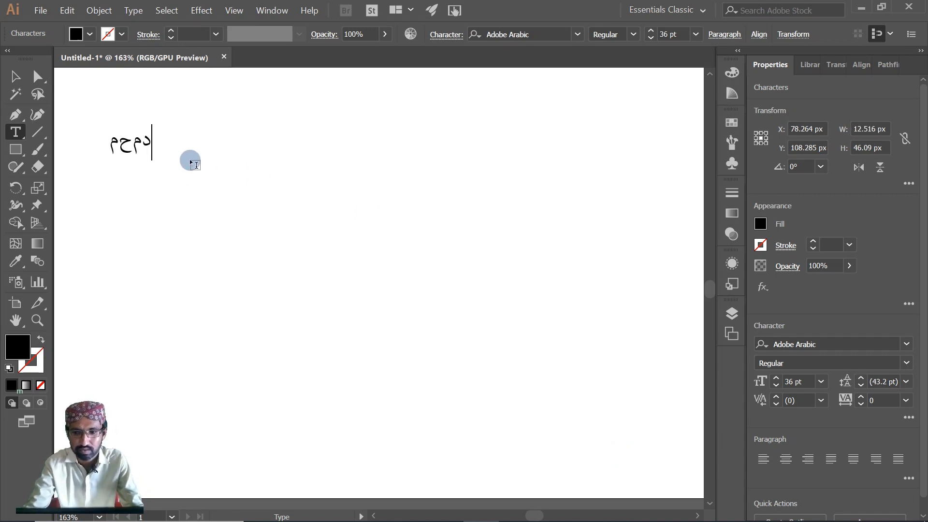
key(BackSpace)
key(BackSpace)
key(BackSpace)
key(BackSpace)
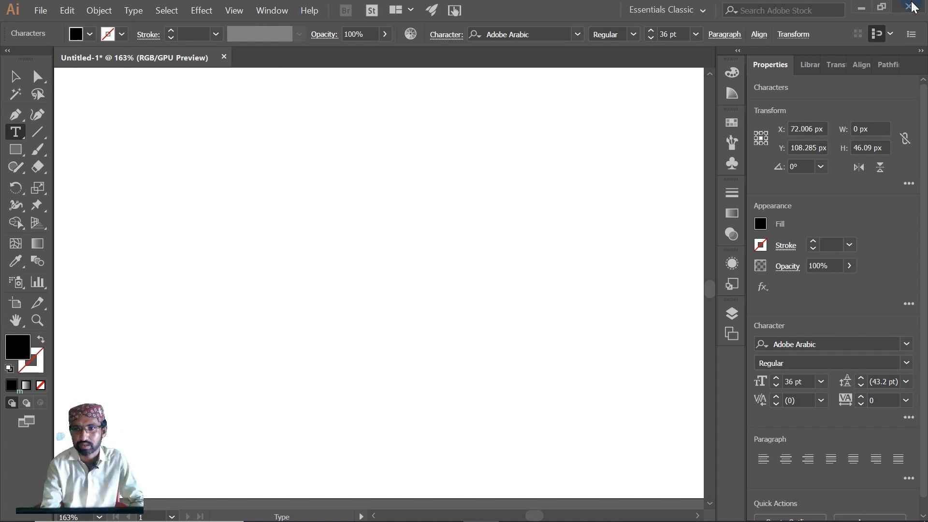
Step: Close Untitled-1 without saving and quit Illustrator
click(909, 6)
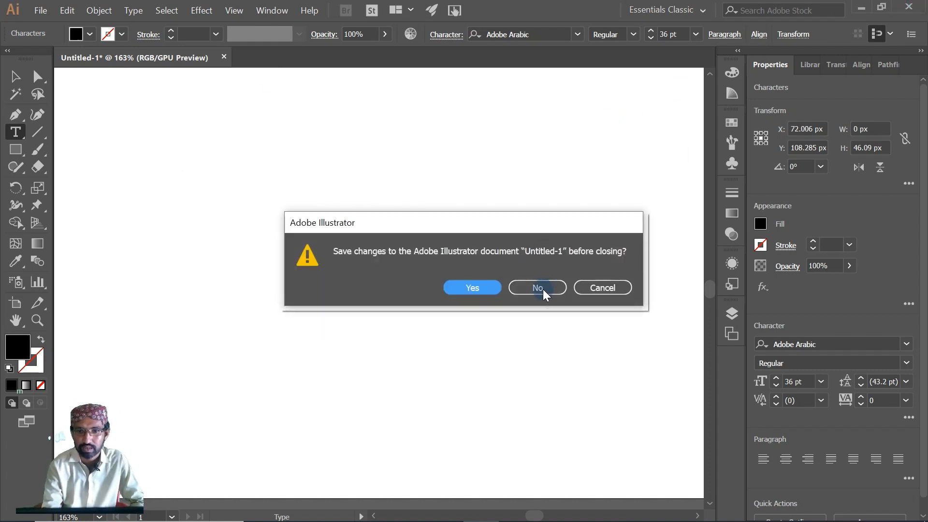
click(542, 289)
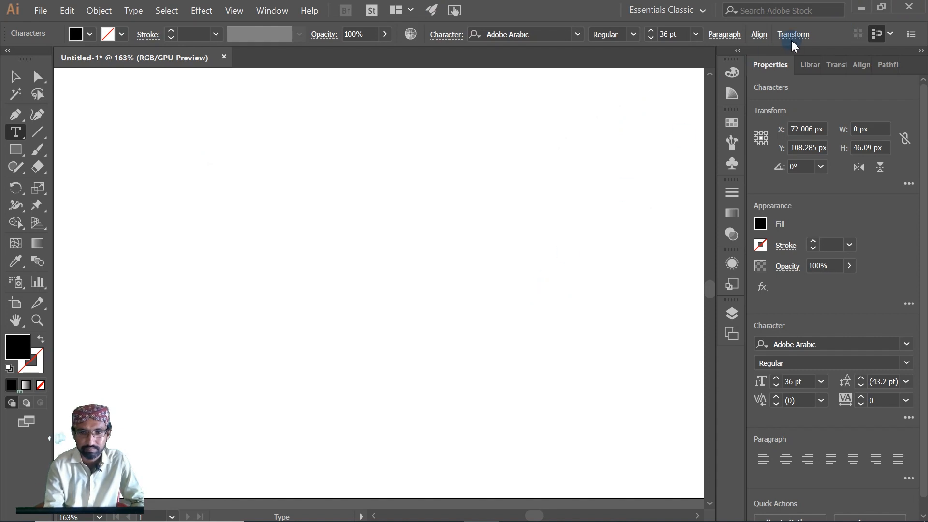
click(902, 7)
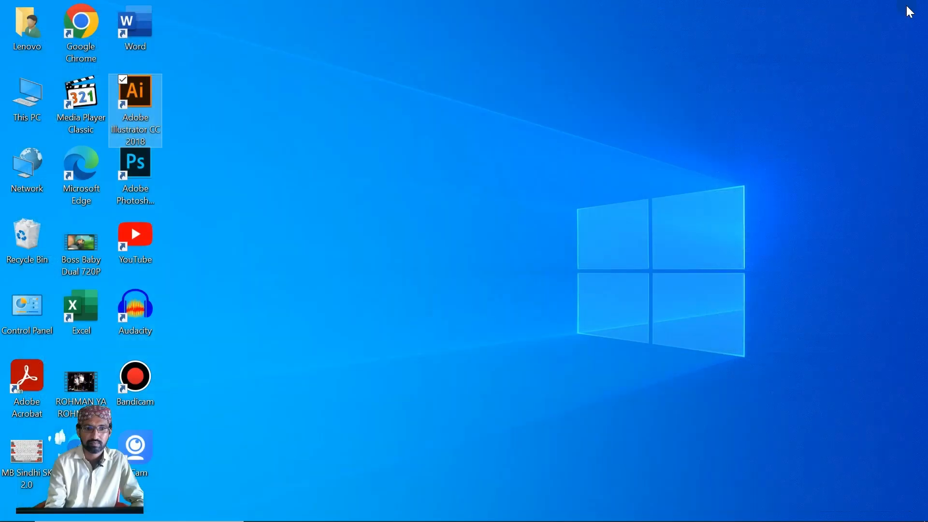
Step: Relaunch Illustrator from the Adobe Illustrator CC 2018 desktop icon
double_click(152, 108)
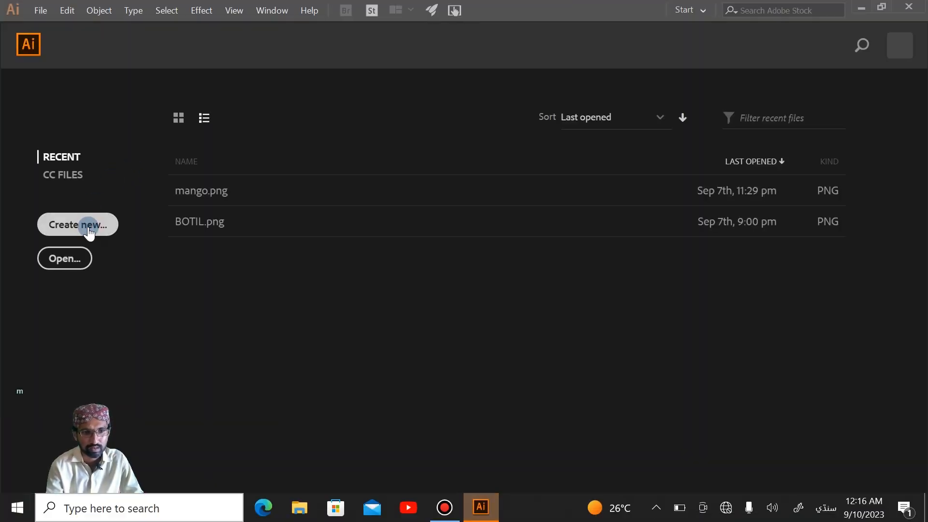
Step: Create a new 960 x 560 px Untitled-1 document from the recent preset
click(89, 227)
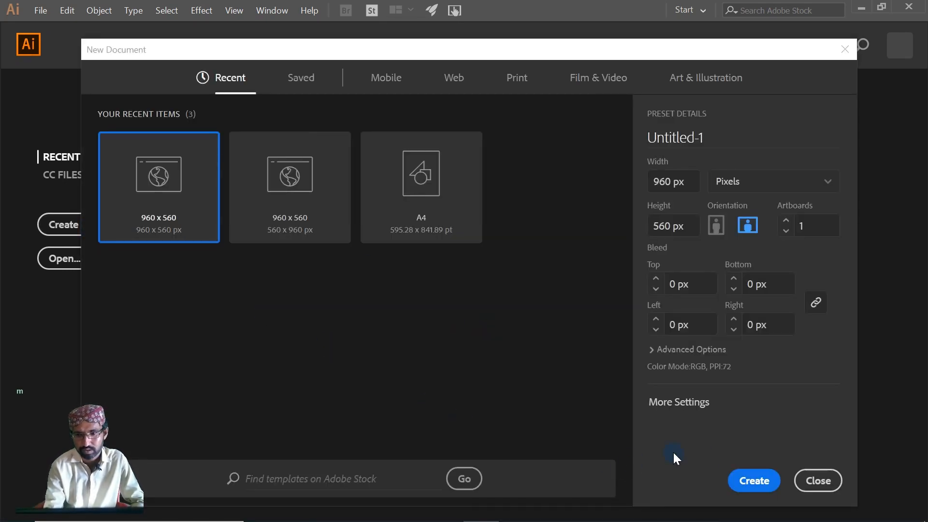
click(746, 480)
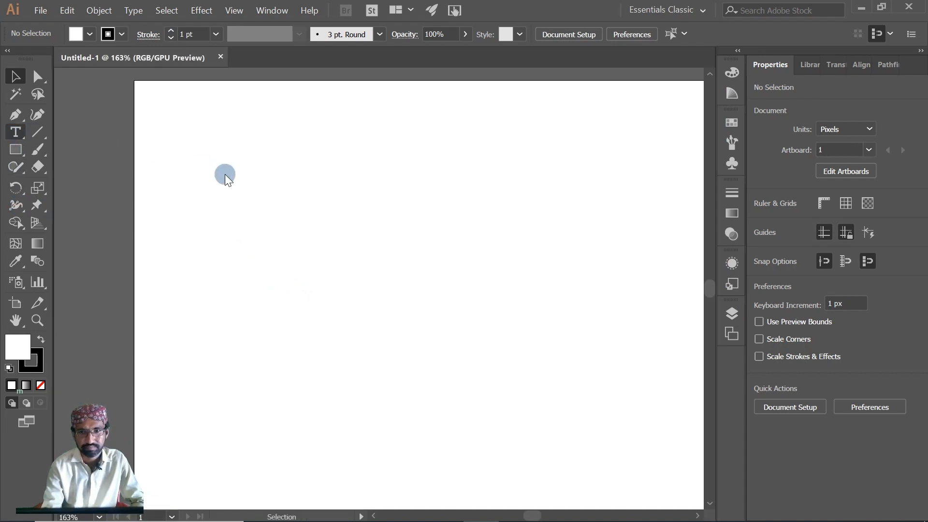
Step: Place a new text object on the artboard at 36 pt
click(271, 178)
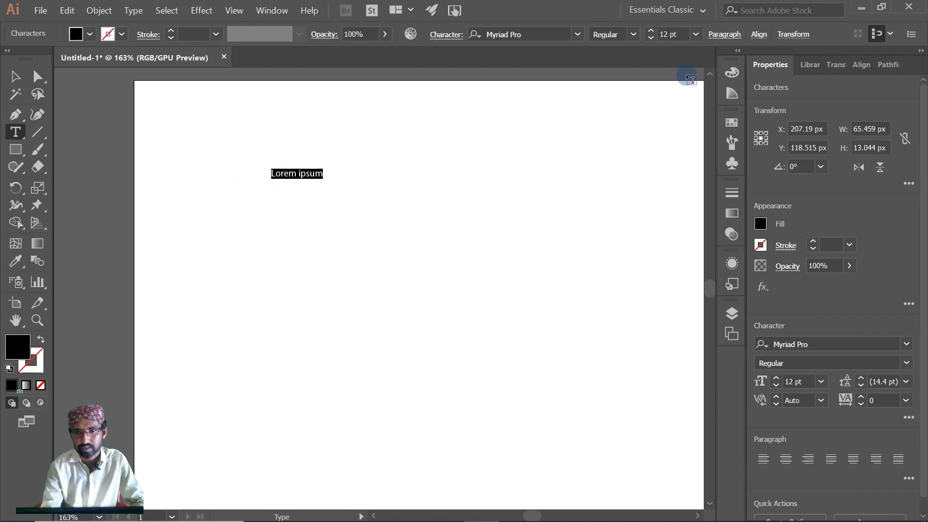
click(697, 37)
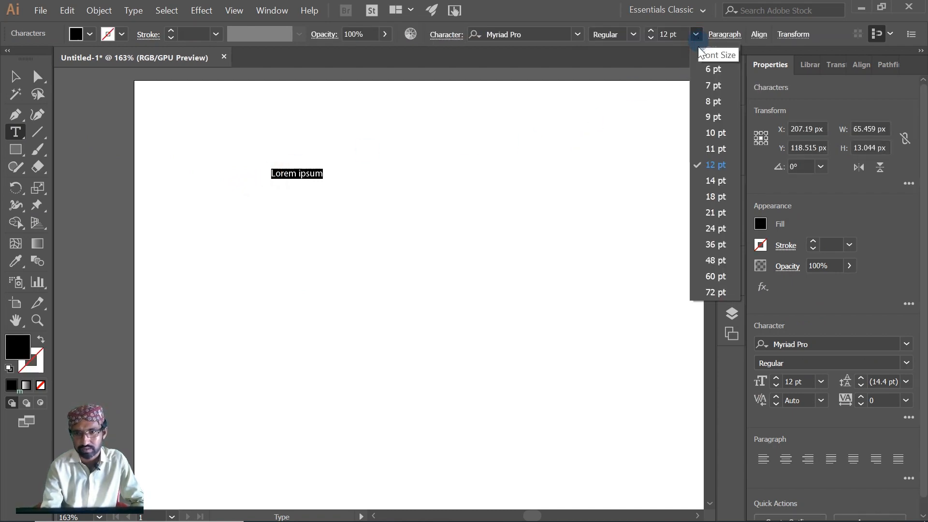
click(710, 244)
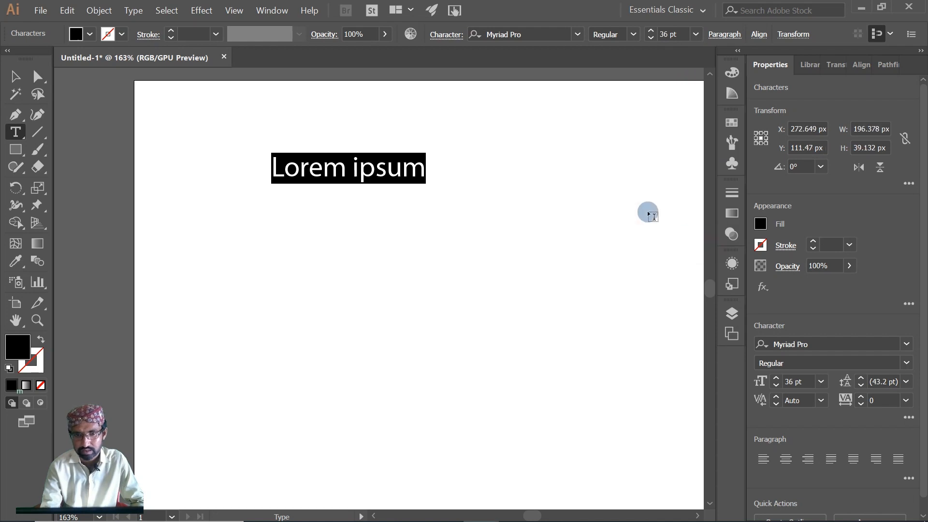
text(م)
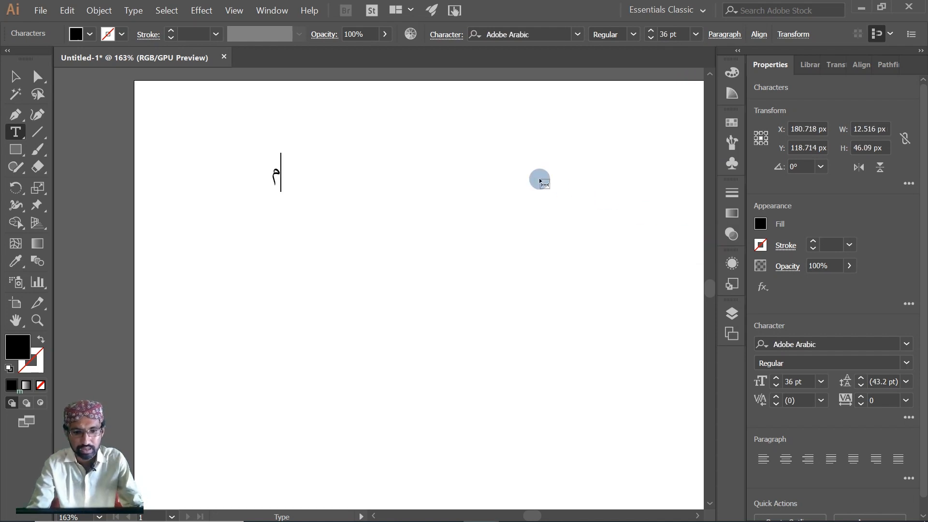
text(حمد)
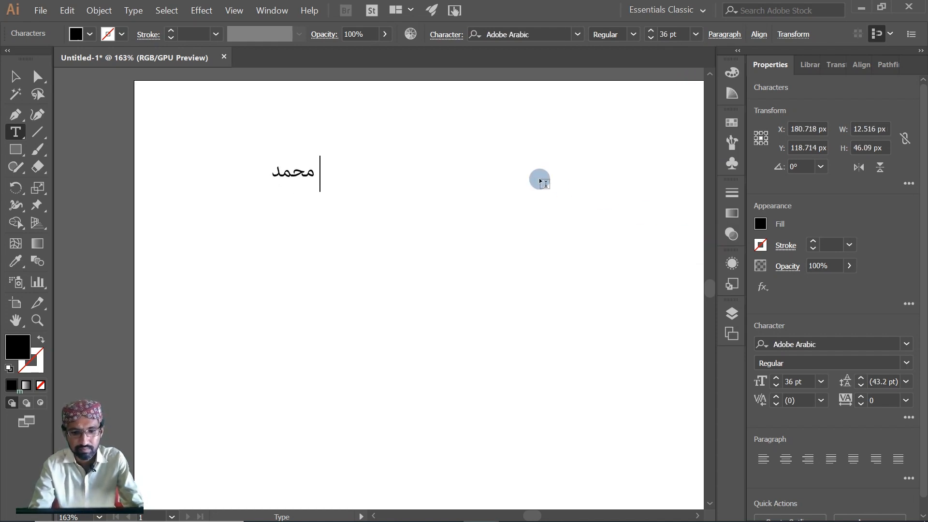
text( شامل)
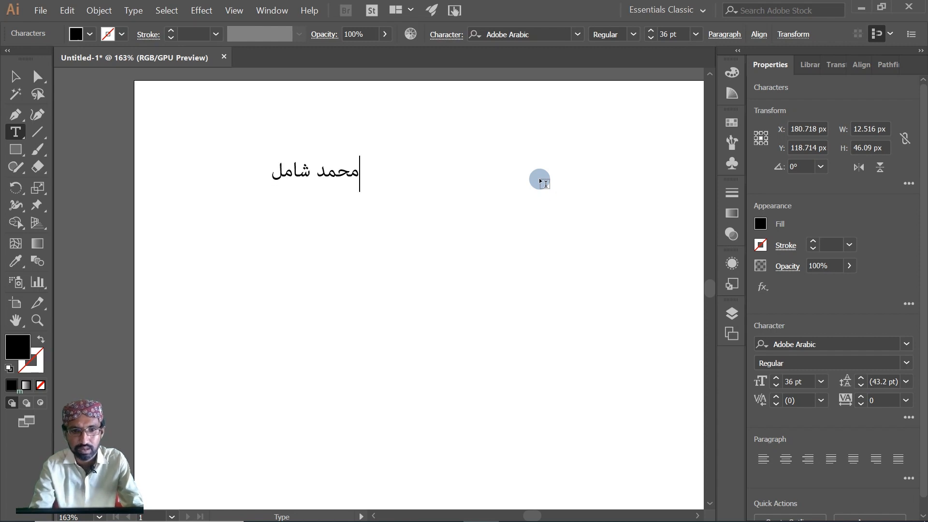
text( هب)
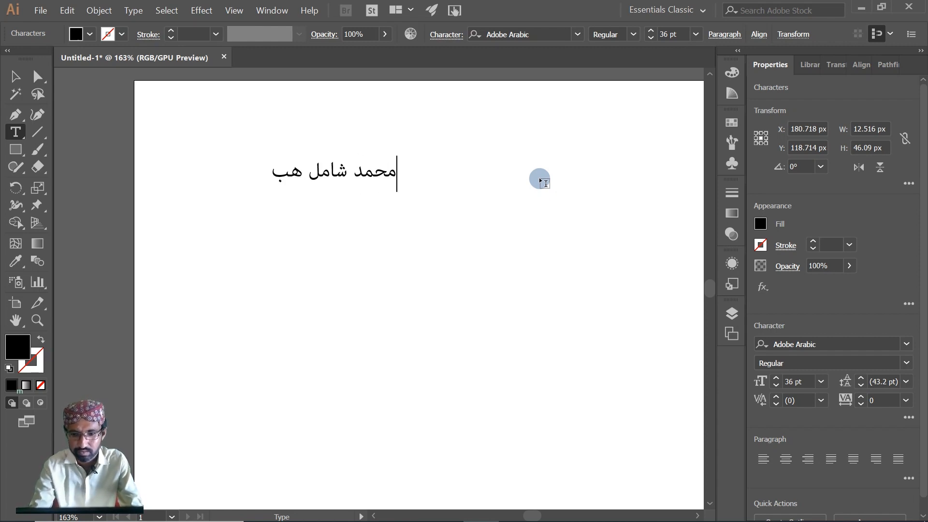
key(BackSpace)
text(نگ)
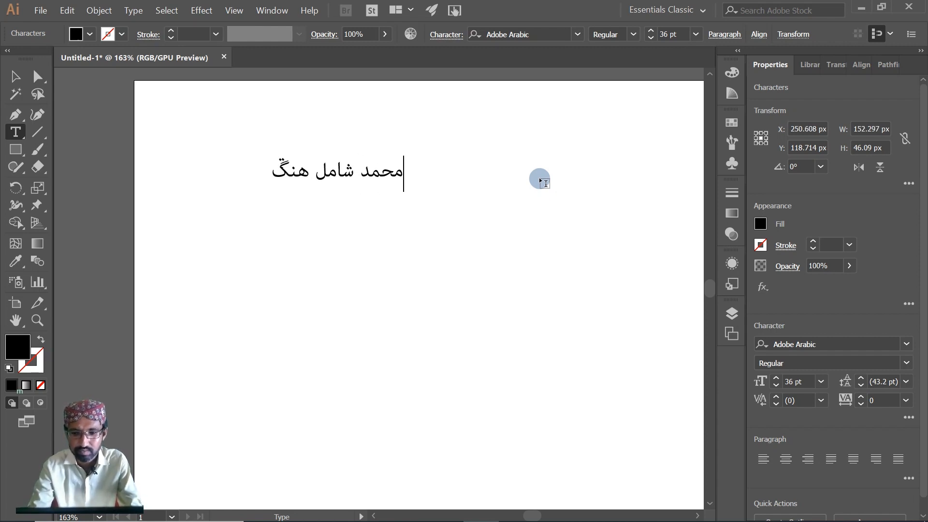
text(ورجو)
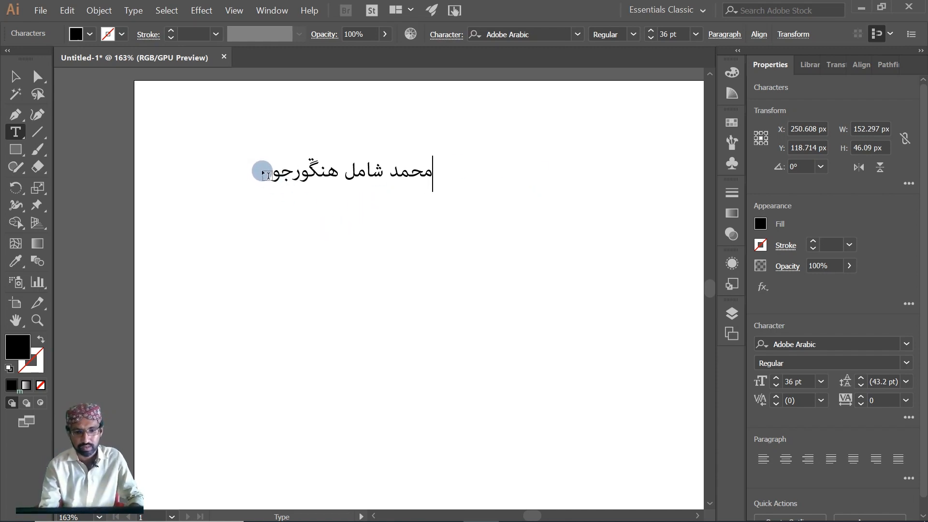
mouse_move(265, 173)
mouse_down()
mouse_move(352, 160)
mouse_move(360, 184)
mouse_move(300, 157)
mouse_move(273, 177)
mouse_up()
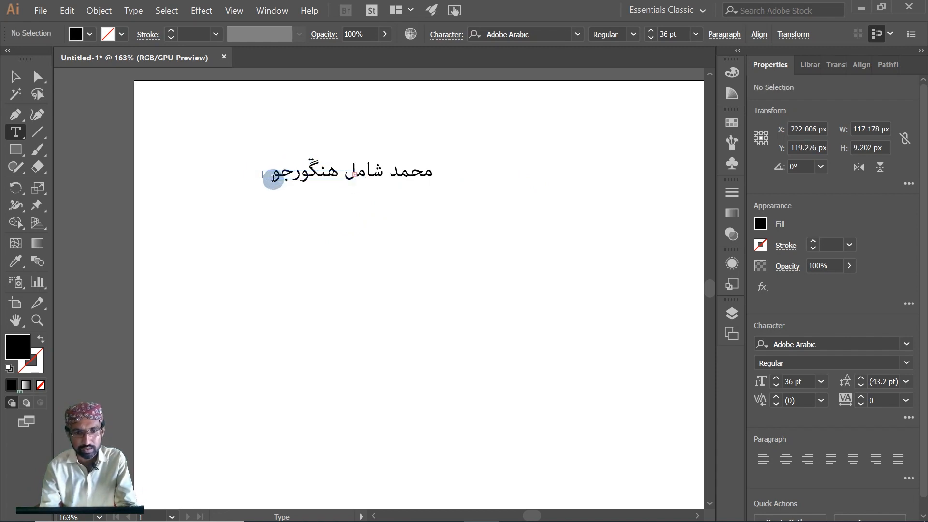
Step: Deselect the name and start an empty text object below it
click(290, 218)
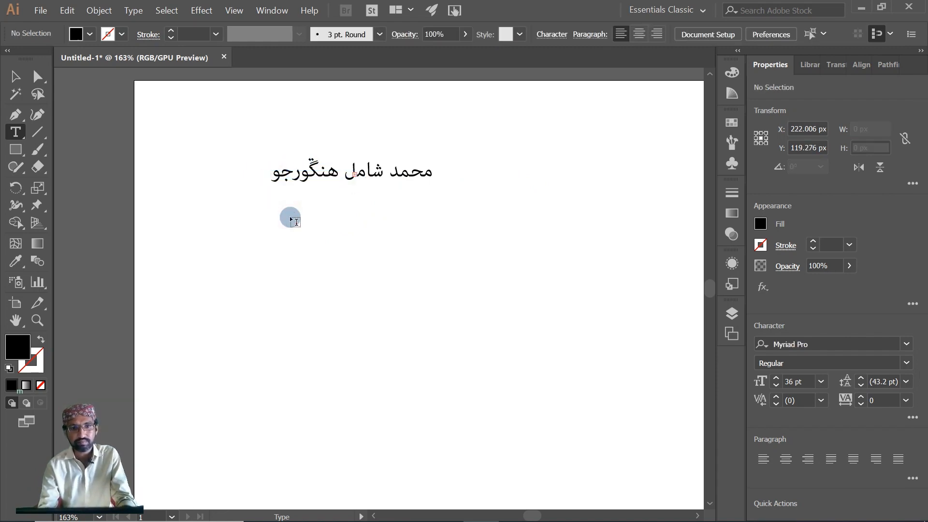
click(258, 198)
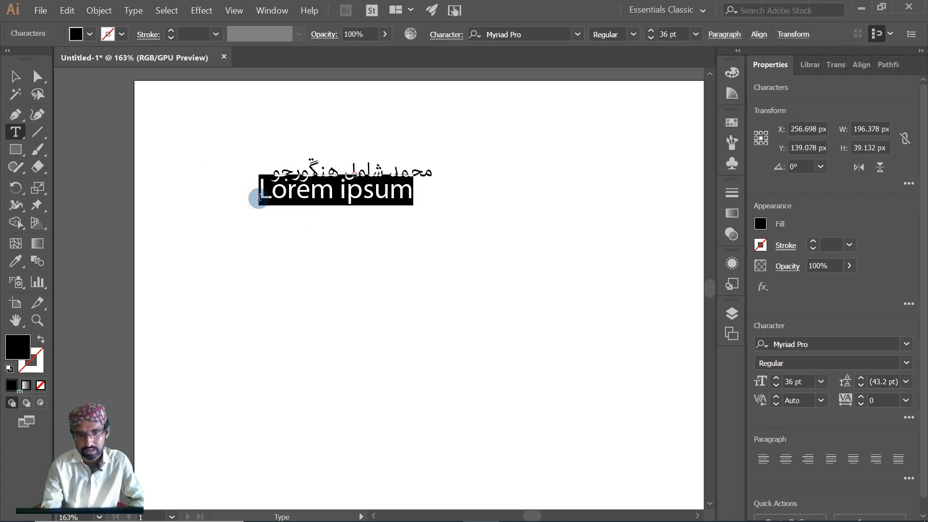
key(BackSpace)
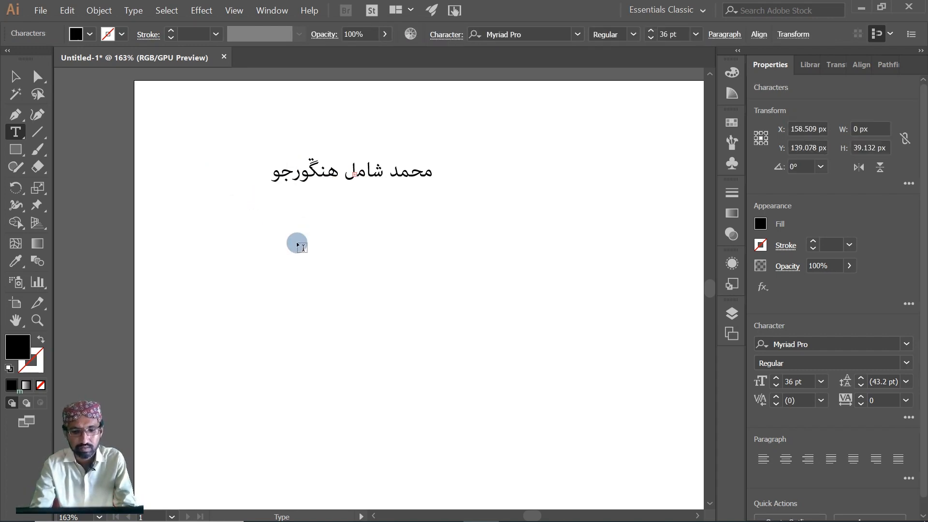
Step: Type 'منهنجي يوٽيوب چينل کي سبسکرائيب کندا', fixing typos along the way
text(منگنه)
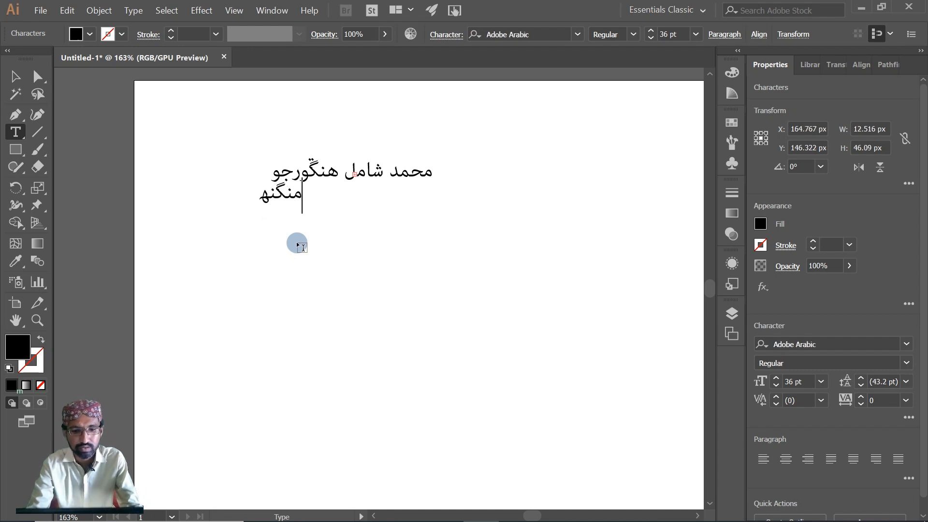
key(BackSpace)
key(BackSpace)
key(BackSpace)
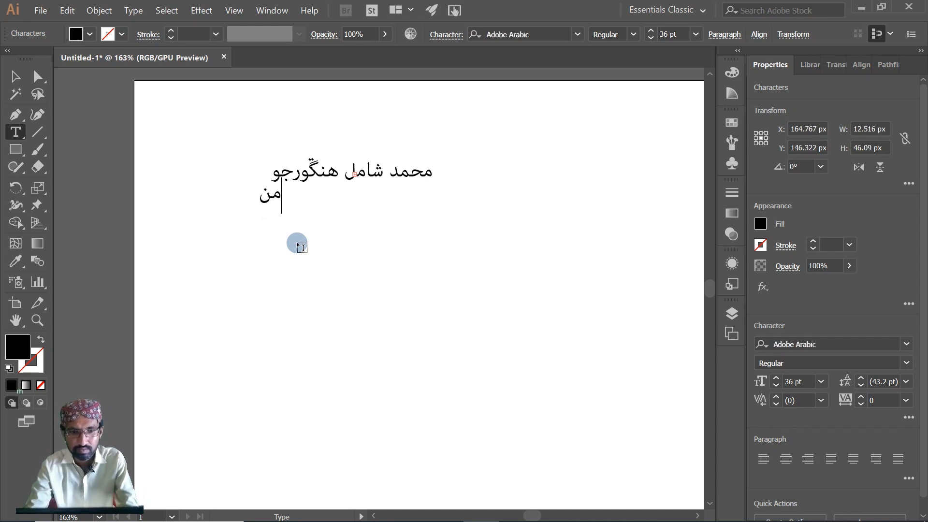
text(هنج)
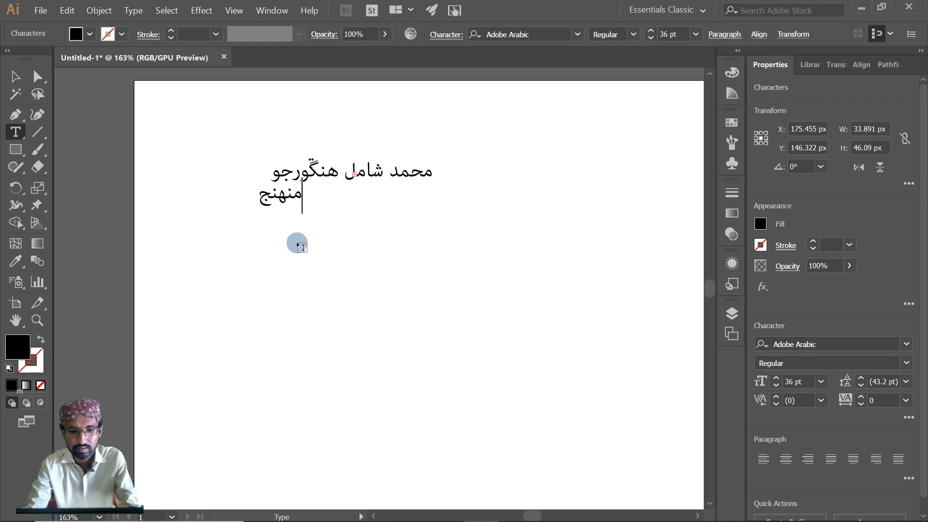
text(ي يپ)
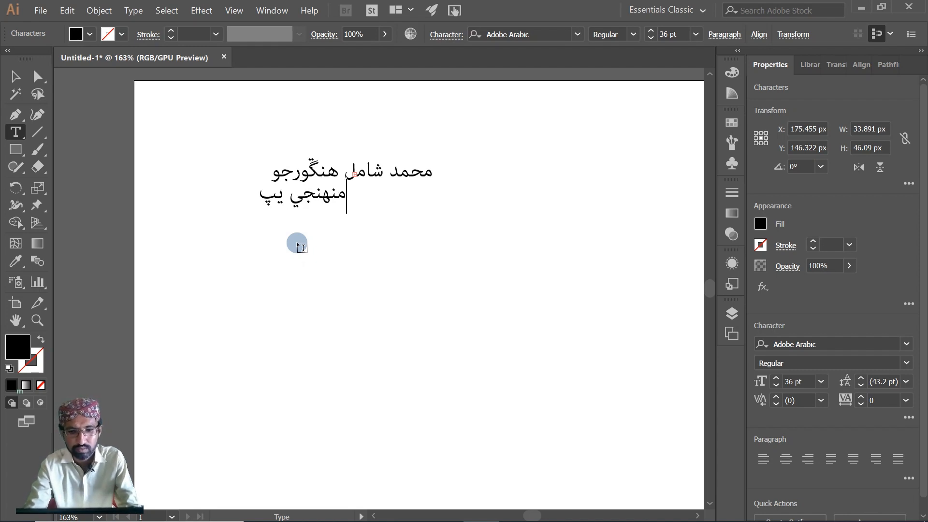
key(BackSpace)
text(و)
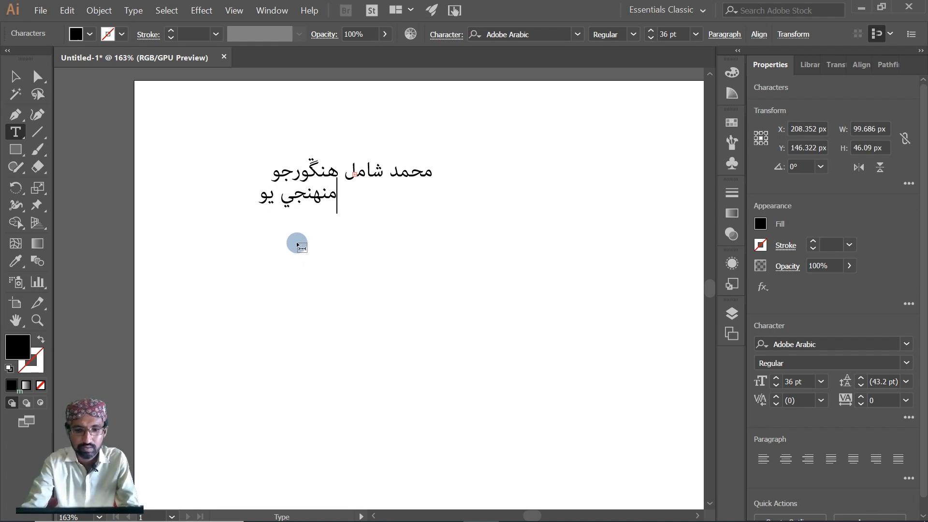
text(ٽيوب)
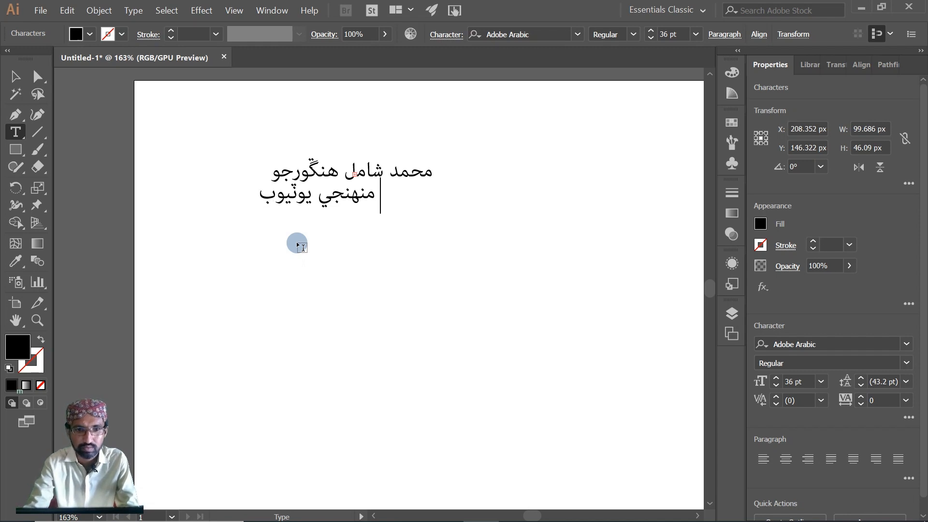
text( ظ)
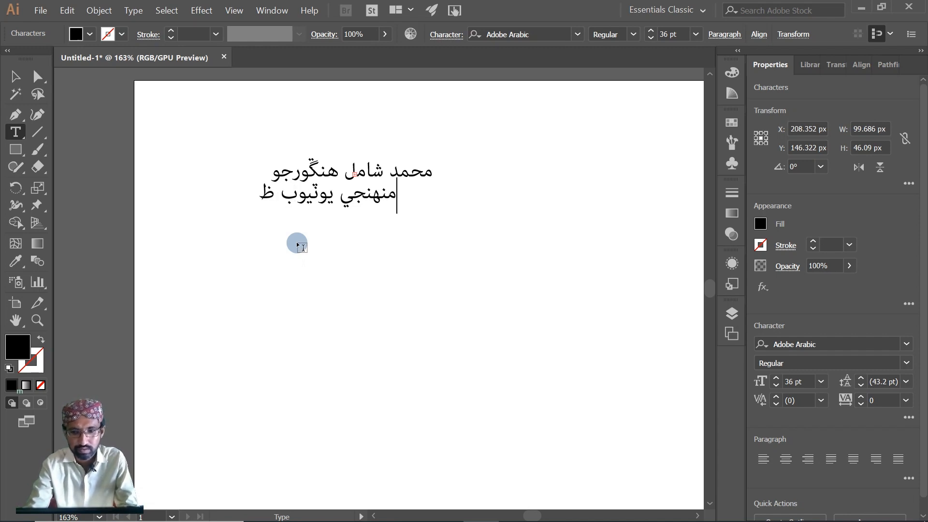
key(BackSpace)
text(ط)
key(BackSpace)
text(چ)
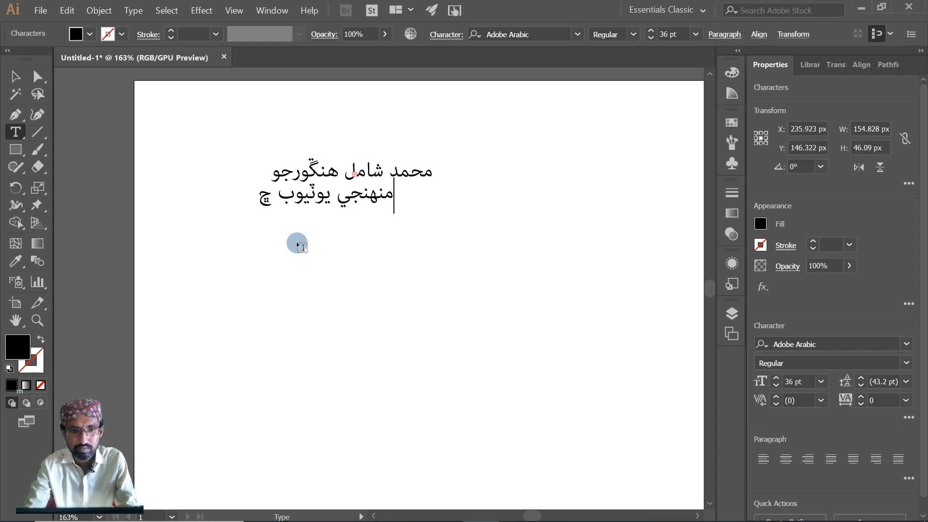
text(ي)
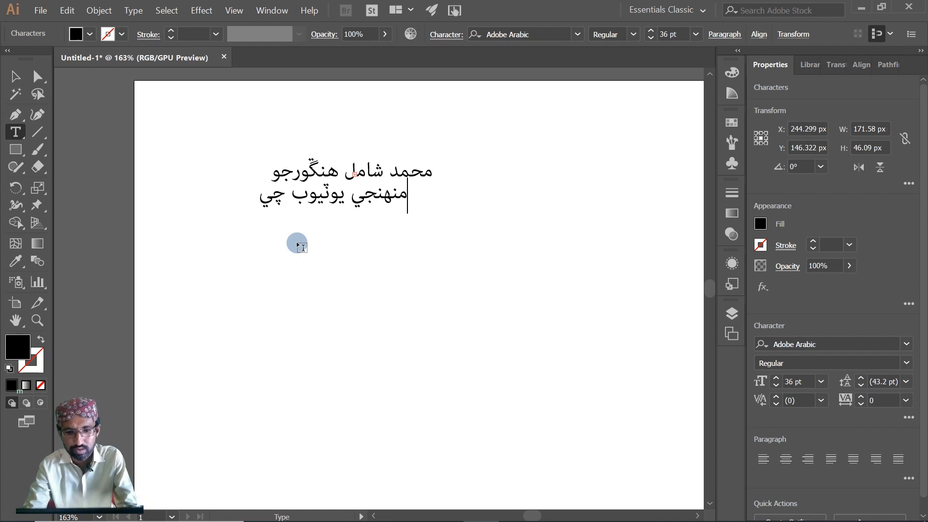
text(نل ک)
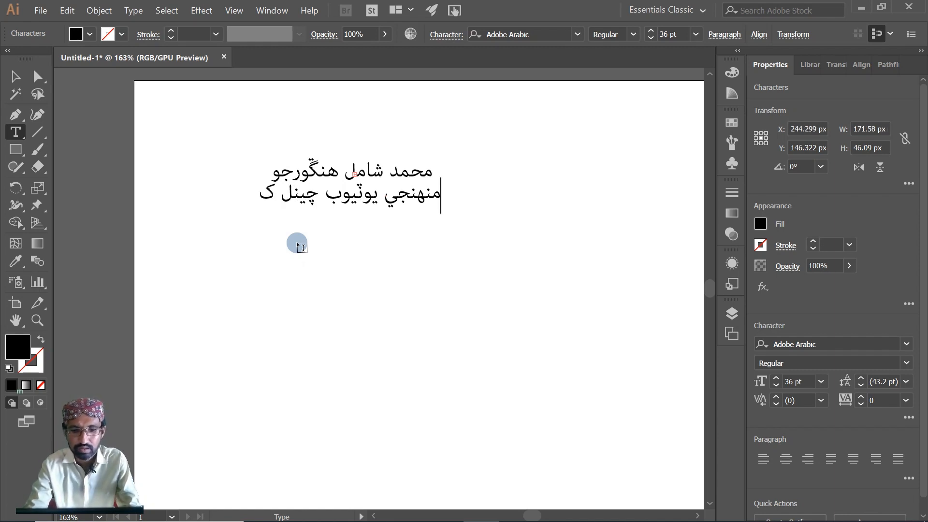
text(ي سبسکر)
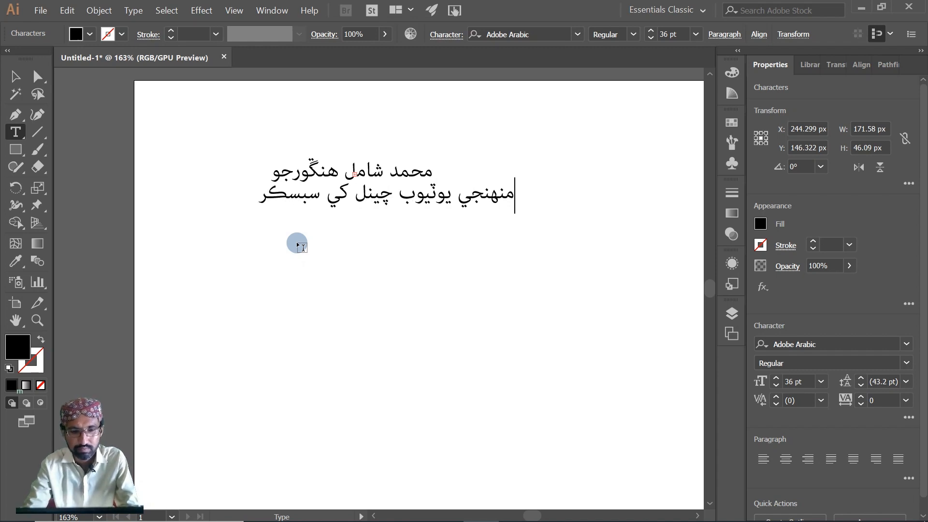
text(ائيب)
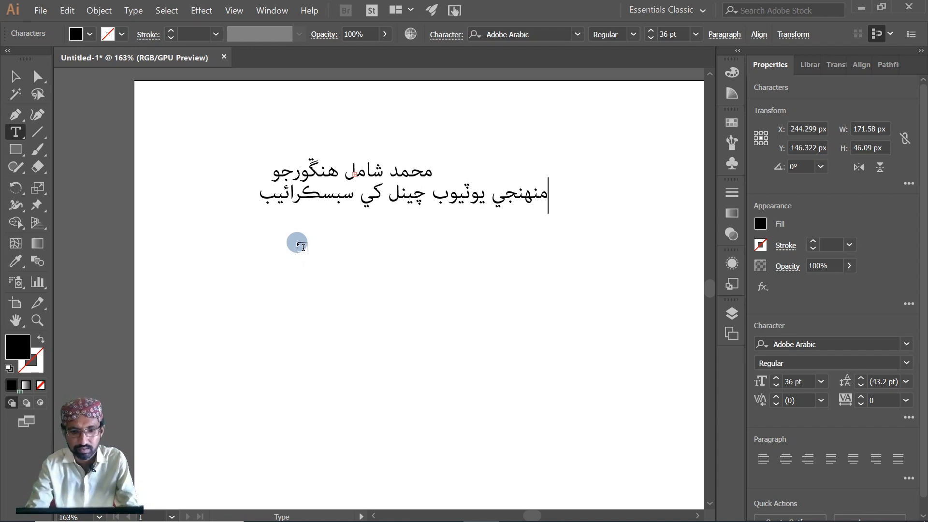
text( کندا)
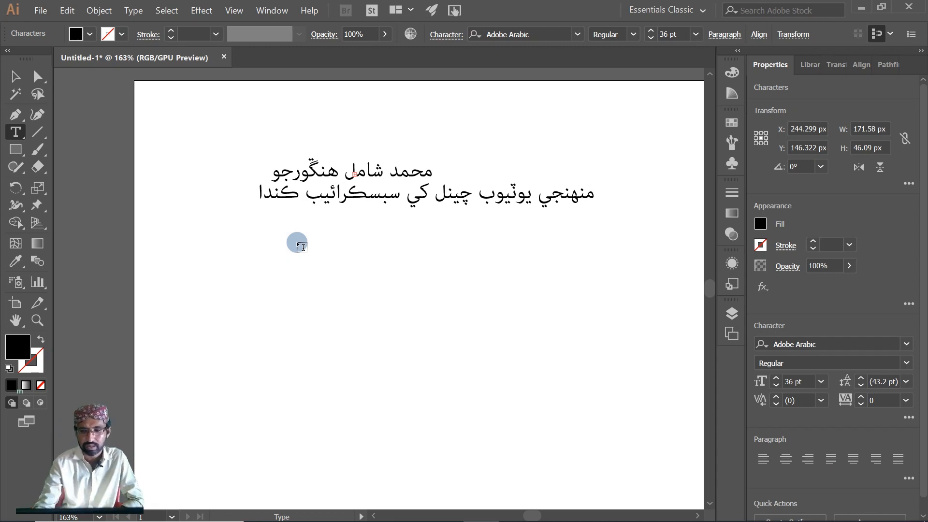
Step: Add a scratch third line, then erase it along with the whole second line
key(Return)
text(فدهکجدهف)
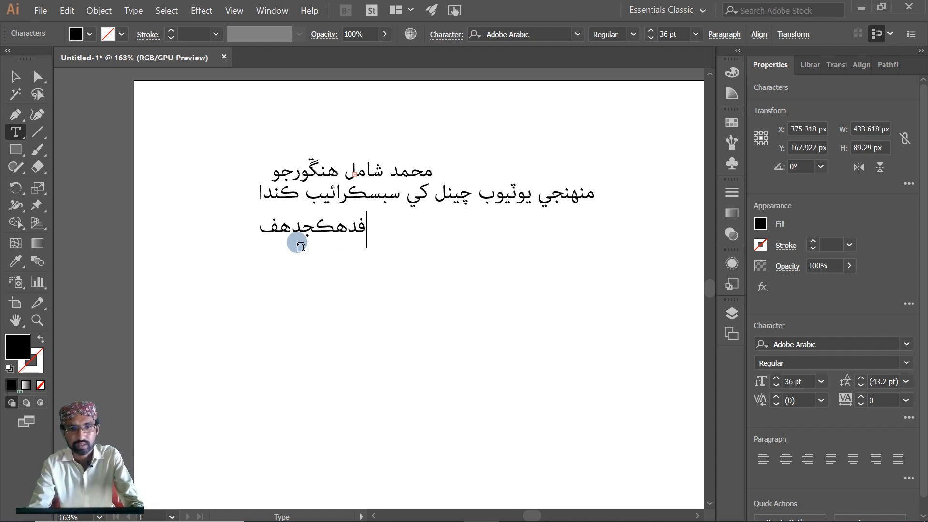
text( هفهدف)
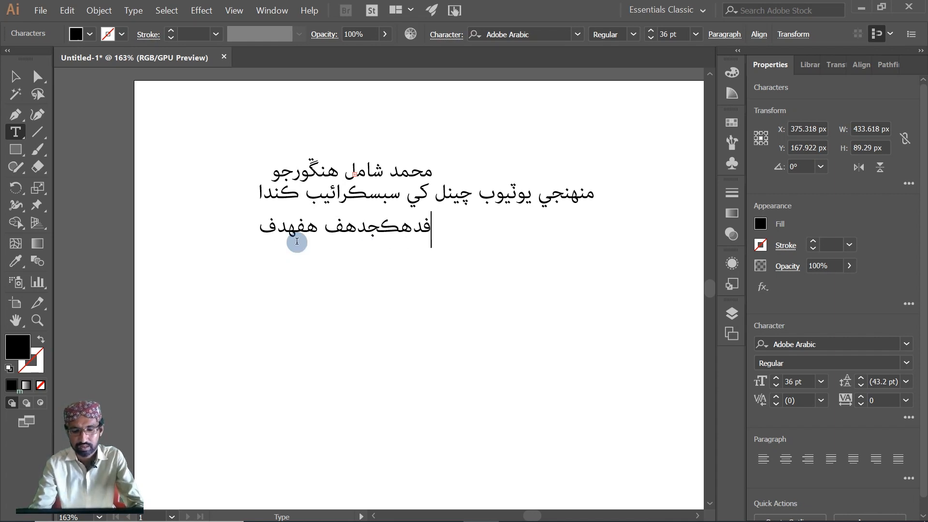
key(BackSpace)
key(BackSpace)
key(BackSpace)
key(BackSpace)
key(BackSpace)
key(BackSpace)
key(BackSpace)
key(BackSpace)
key(BackSpace)
key(BackSpace)
key(BackSpace)
key(BackSpace)
key(BackSpace)
key(BackSpace)
key(BackSpace)
key(BackSpace)
key(BackSpace)
key(BackSpace)
key(BackSpace)
key(BackSpace)
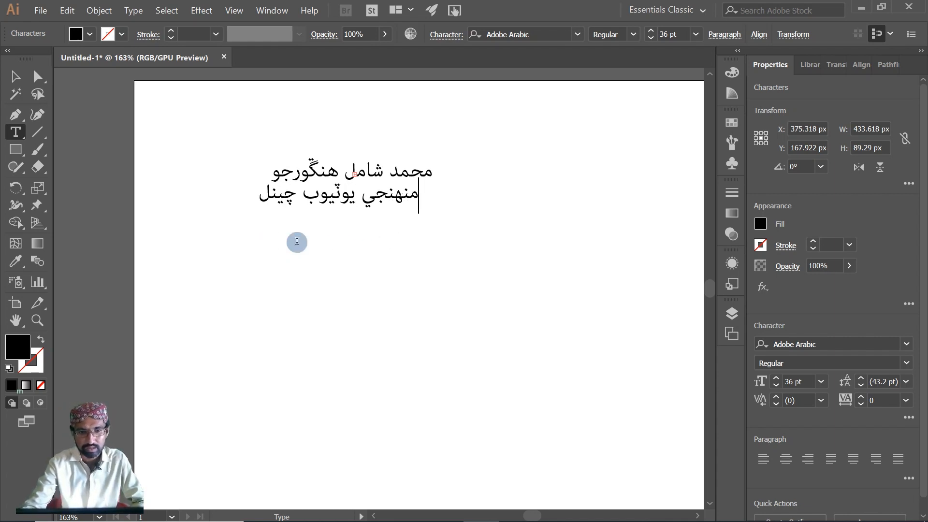
key(BackSpace)
key(BackSpace)
key(BackSpace)
key(BackSpace)
key(BackSpace)
key(BackSpace)
key(BackSpace)
key(BackSpace)
key(BackSpace)
key(BackSpace)
key(BackSpace)
key(BackSpace)
key(BackSpace)
key(BackSpace)
key(BackSpace)
key(BackSpace)
key(BackSpace)
key(BackSpace)
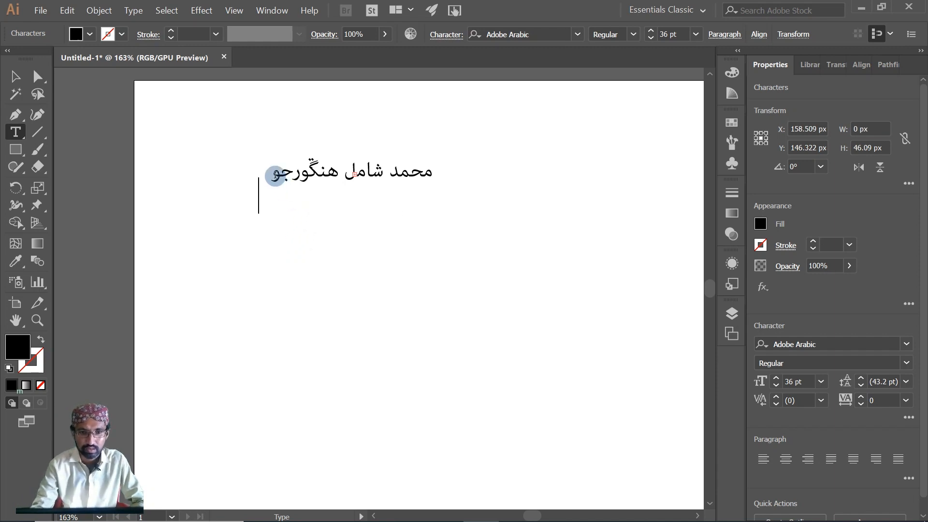
Step: Delete the first Arabic line and close Untitled-1 without saving
click(275, 176)
key(BackSpace)
key(BackSpace)
key(BackSpace)
key(BackSpace)
key(BackSpace)
key(BackSpace)
key(BackSpace)
key(BackSpace)
key(BackSpace)
key(BackSpace)
key(BackSpace)
key(BackSpace)
key(BackSpace)
key(BackSpace)
key(BackSpace)
key(BackSpace)
key(BackSpace)
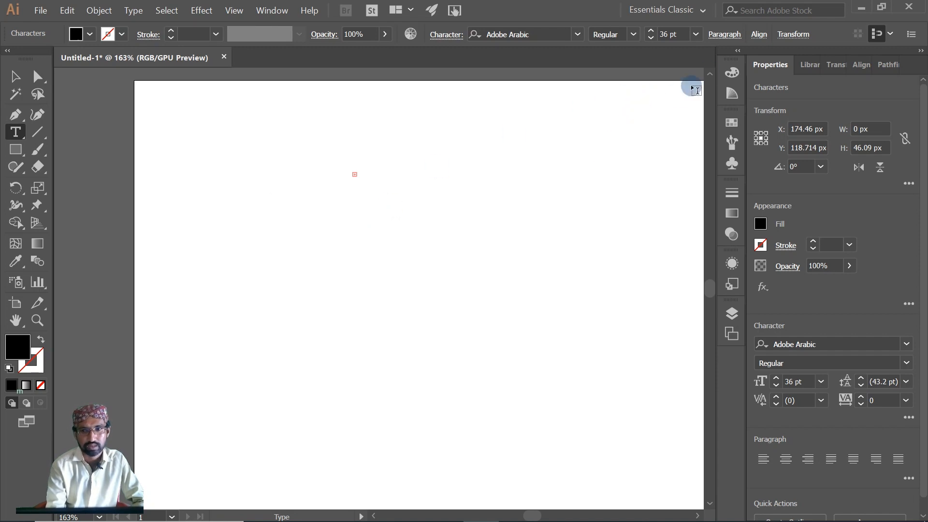
click(907, 9)
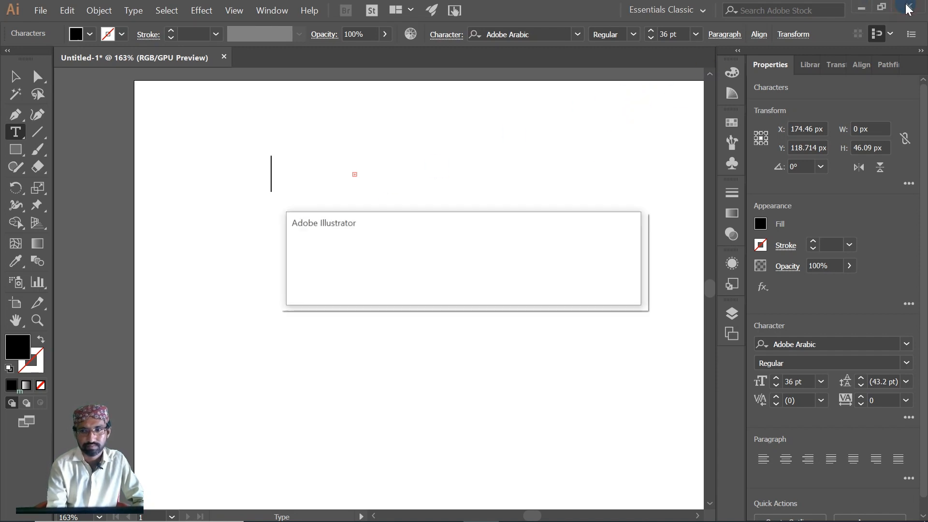
click(563, 286)
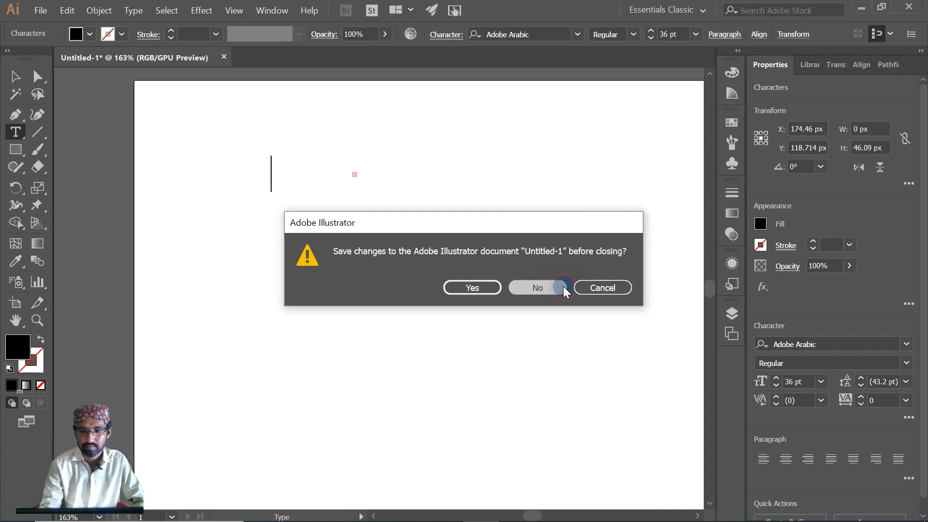